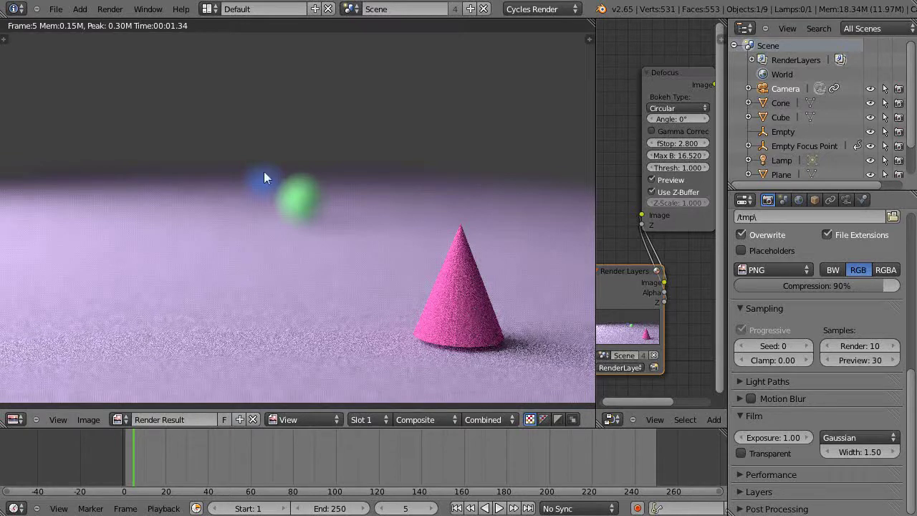
# Step: Jump to frame 54 and leave the Render Result for the 3D viewport
pyautogui.click(238, 469)
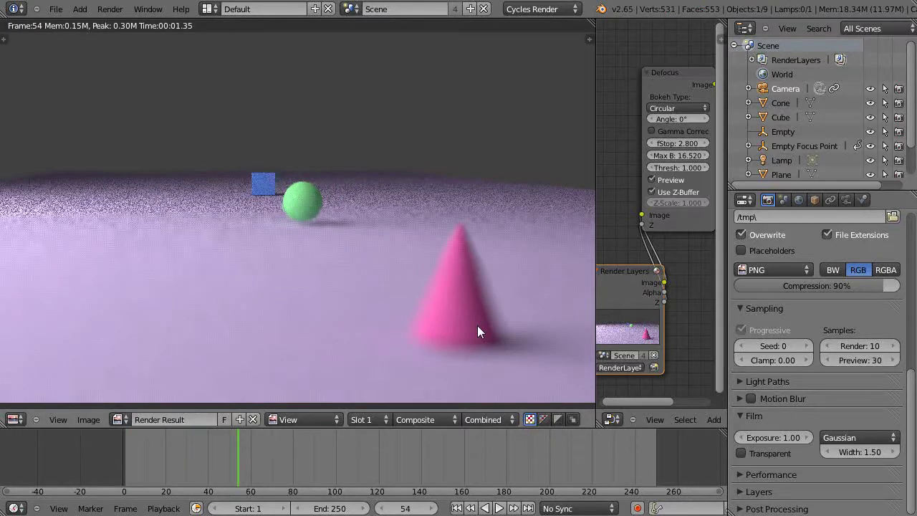
pyautogui.press('Escape')
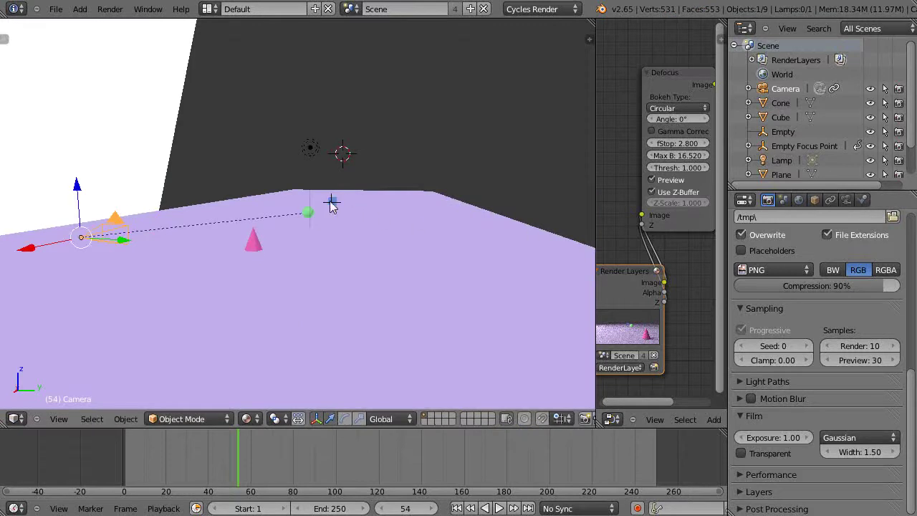
# Step: Set the camera's Depth of Field focus object to Sphere and widen the node editor
pyautogui.rightClick(330, 203)
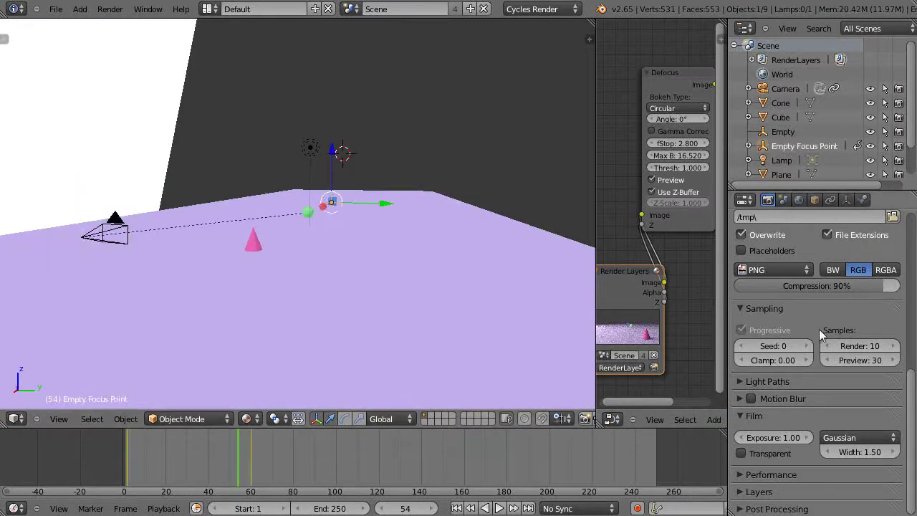
pyautogui.rightClick(115, 235)
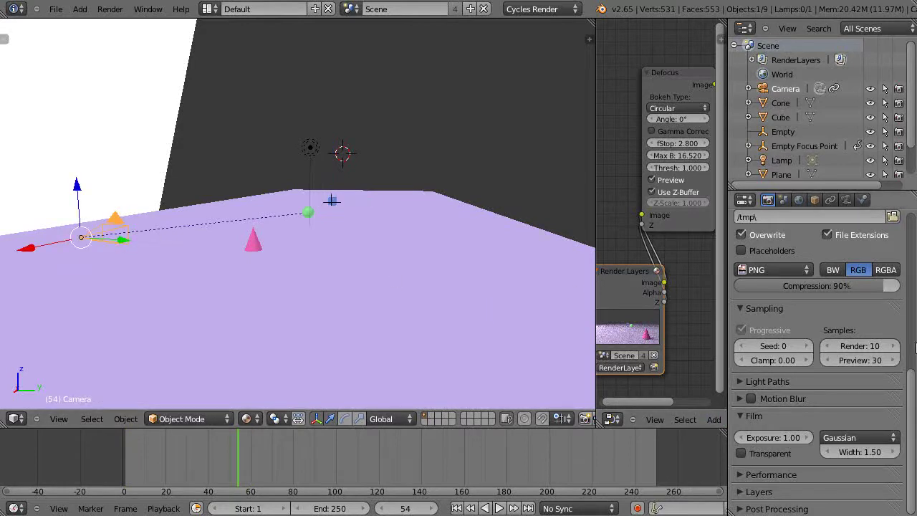
pyautogui.click(846, 200)
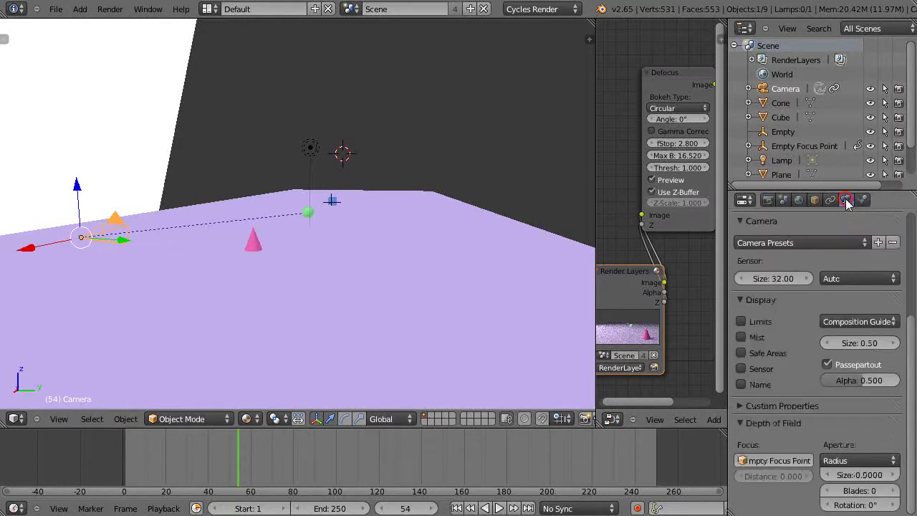
pyautogui.click(780, 462)
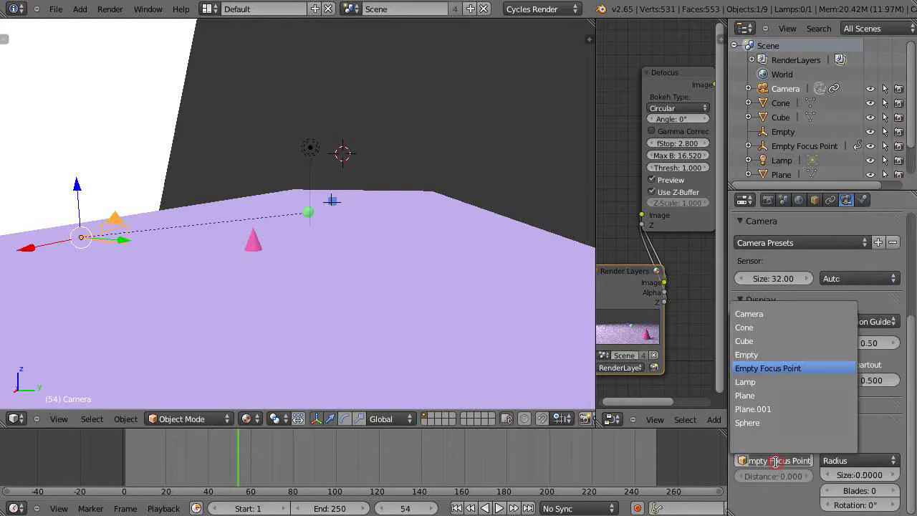
pyautogui.click(750, 423)
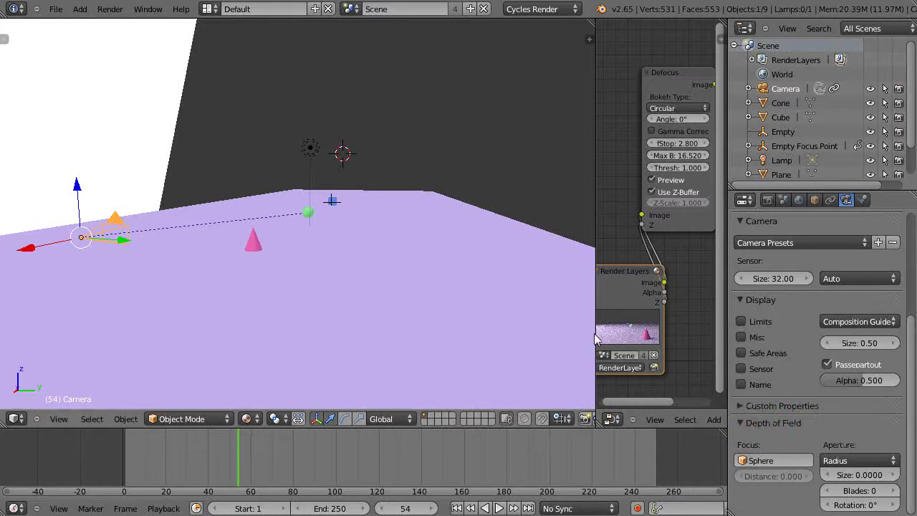
pyautogui.moveTo(596, 334); pyautogui.dragTo(443, 348)
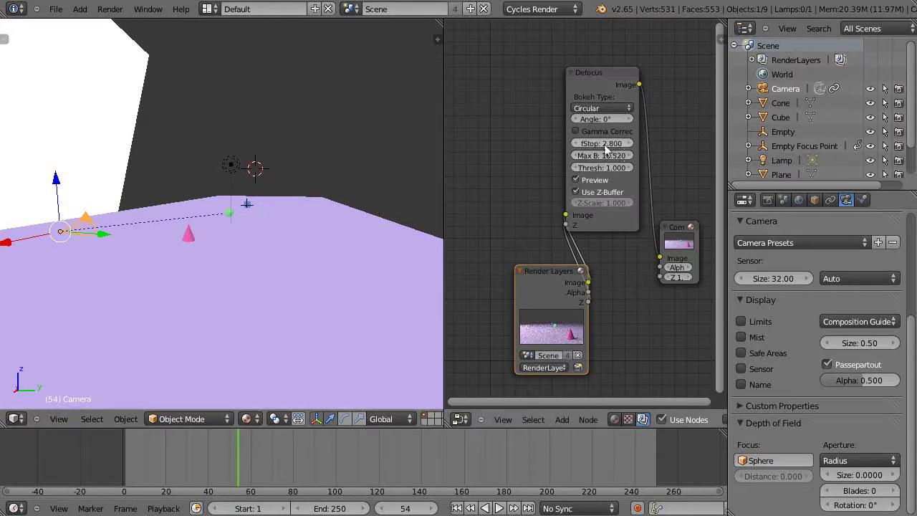
# Step: On frame 1, set the Defocus node fStop to 32 and insert a keyframe
pyautogui.click(125, 468)
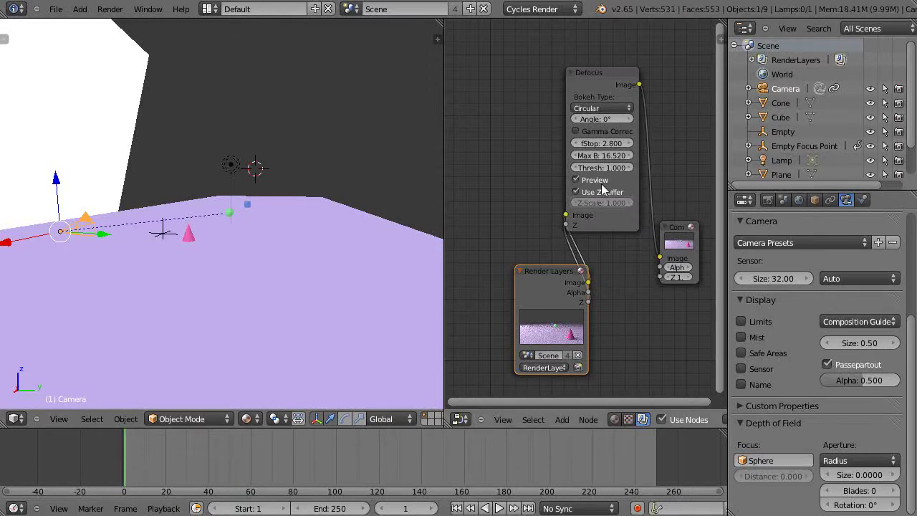
pyautogui.click(608, 144)
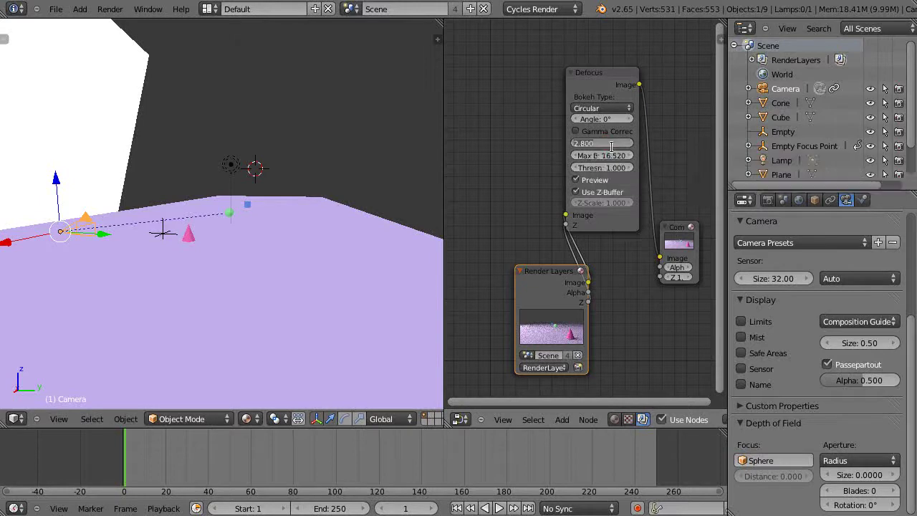
pyautogui.press('BackSpace')
pyautogui.press('BackSpace')
pyautogui.press('BackSpace')
pyautogui.write('2')
pyautogui.press('Return')
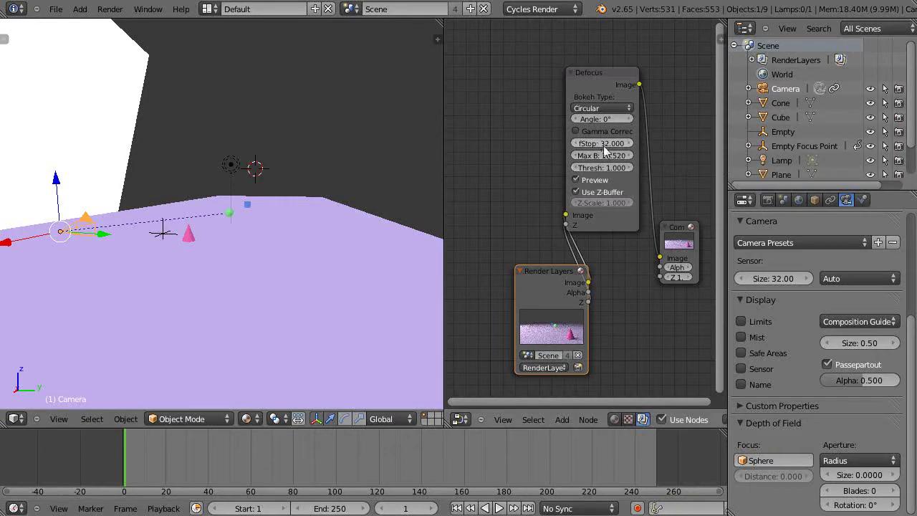
pyautogui.press('i')
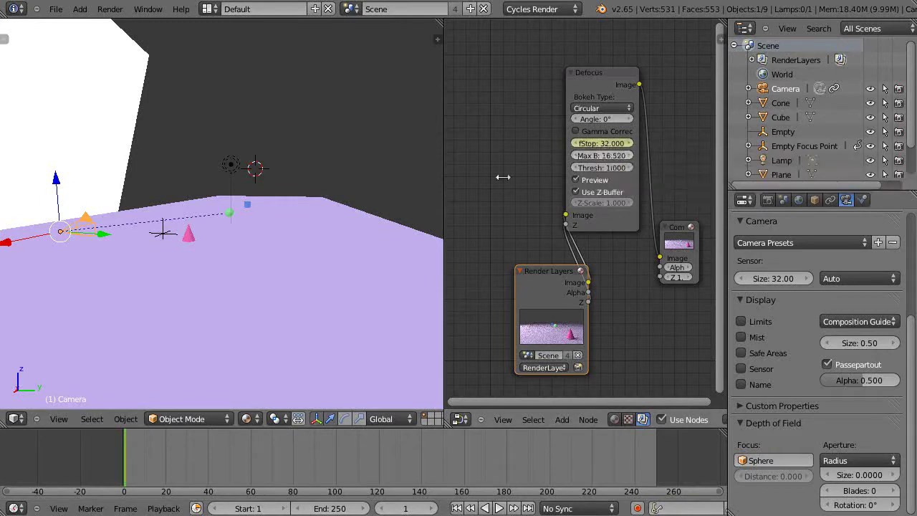
# Step: On frame 60, keyframe the Defocus fStop at 2 and render that frame
pyautogui.click(251, 472)
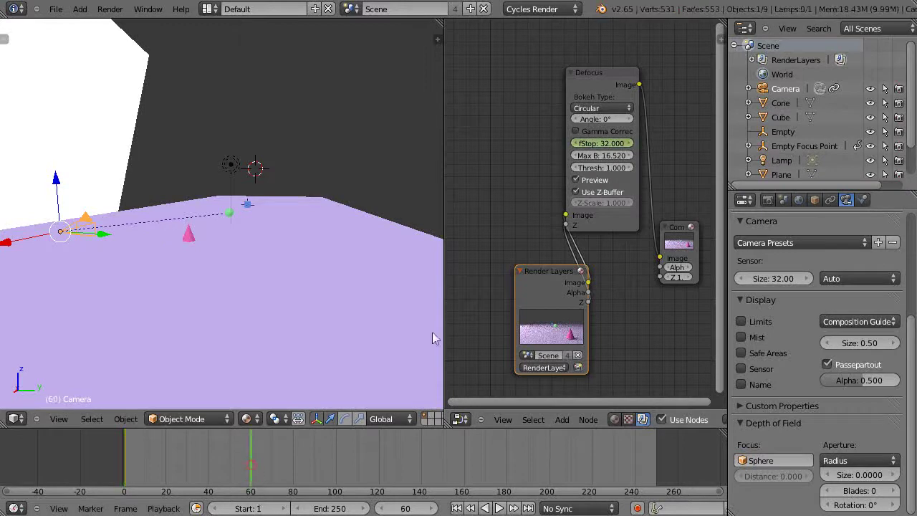
pyautogui.click(608, 141)
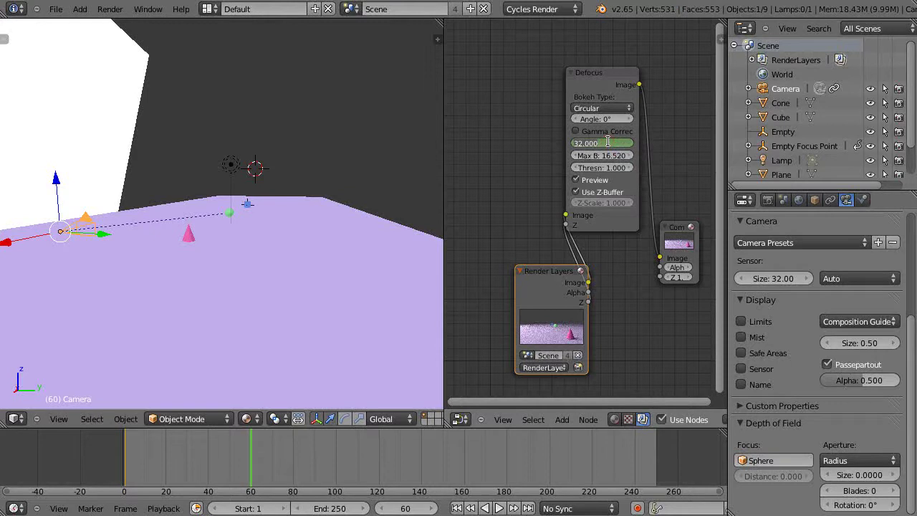
pyautogui.press('BackSpace')
pyautogui.press('Return')
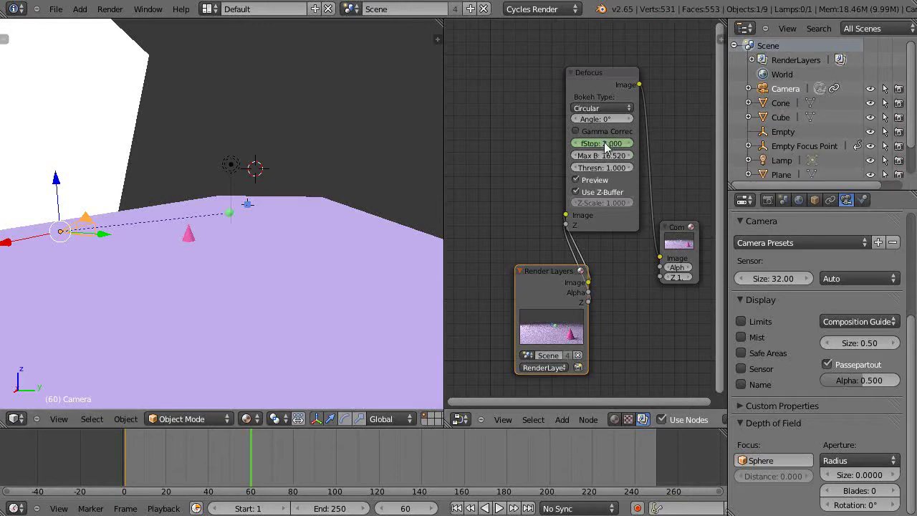
pyautogui.press('i')
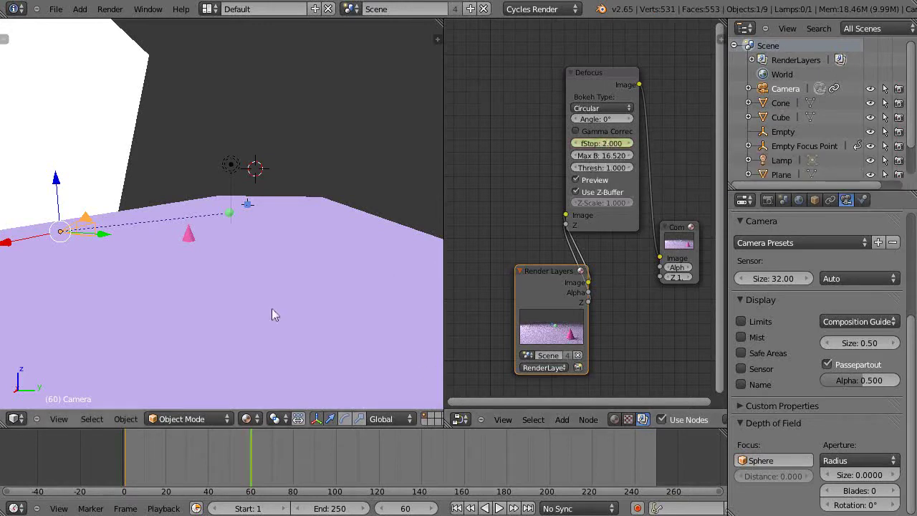
pyautogui.press('F12')
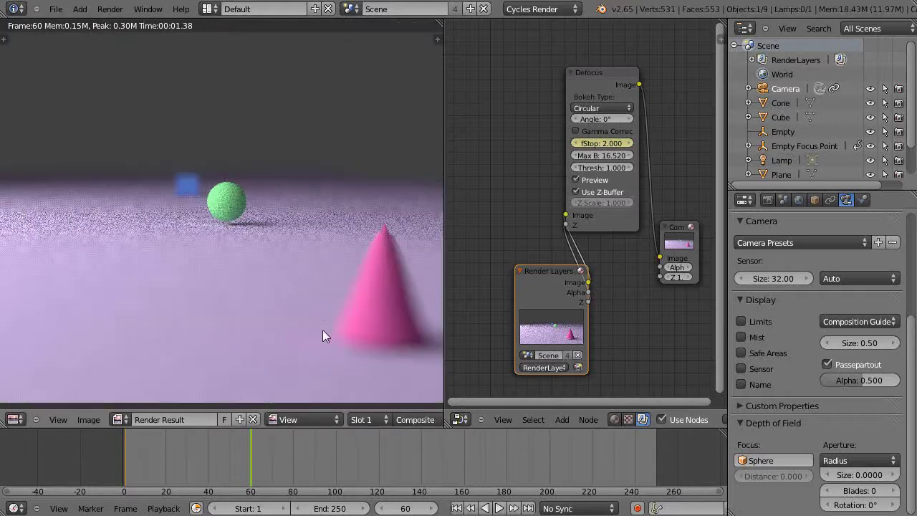
# Step: Return to frame 1 and render it with fStop 32
pyautogui.click(124, 465)
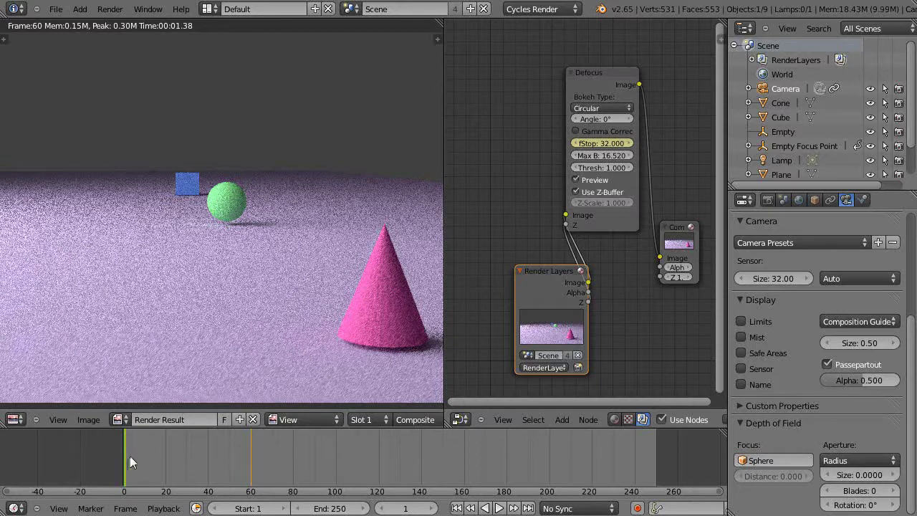
pyautogui.press('F12')
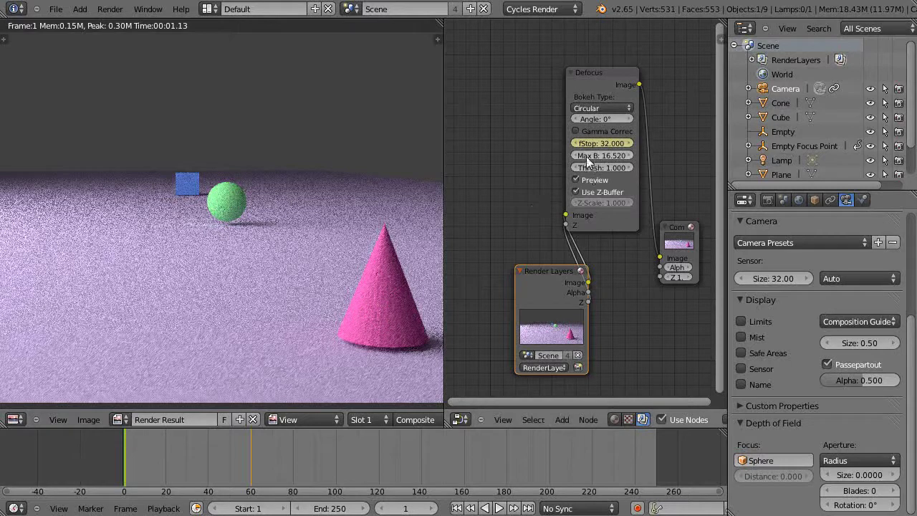
# Step: Set the Defocus Max B to 17.840 and render frame 20
pyautogui.moveTo(587, 154); pyautogui.dragTo(619, 159)
pyautogui.moveTo(618, 159); pyautogui.dragTo(577, 164)
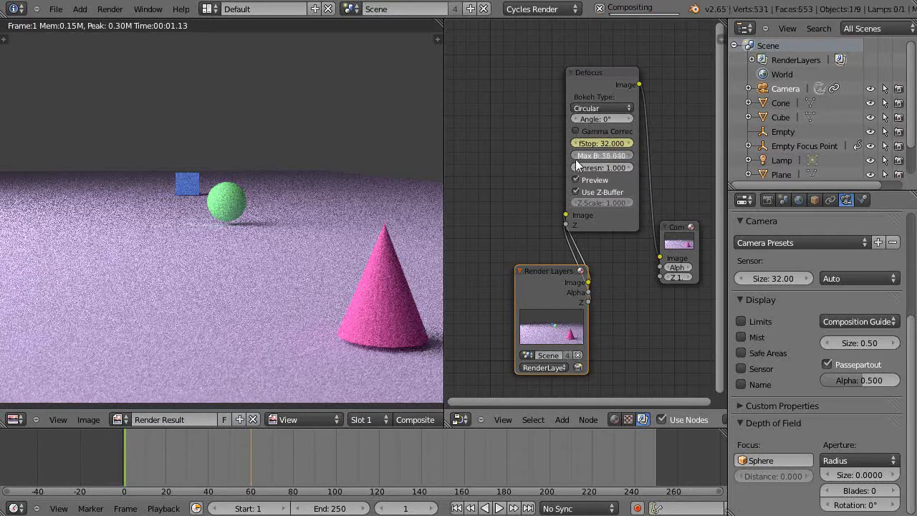
pyautogui.moveTo(575, 159); pyautogui.dragTo(574, 159)
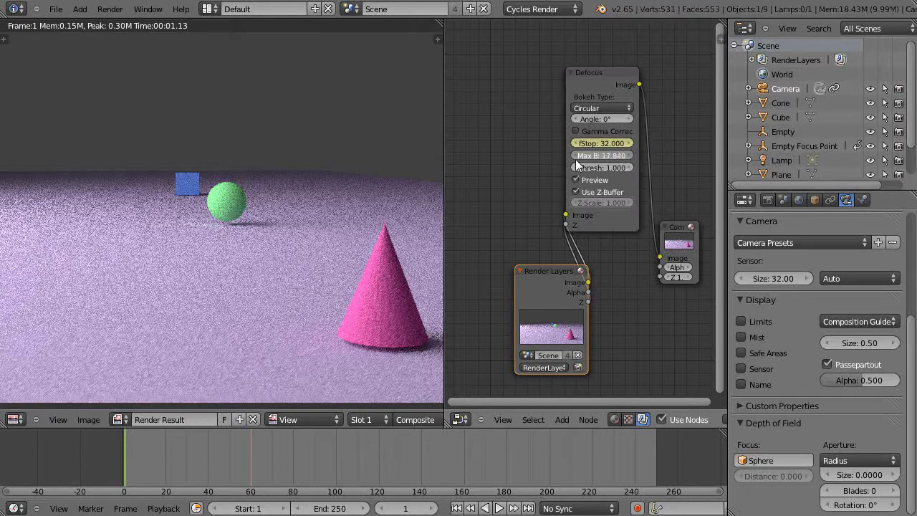
pyautogui.moveTo(575, 159); pyautogui.dragTo(607, 152)
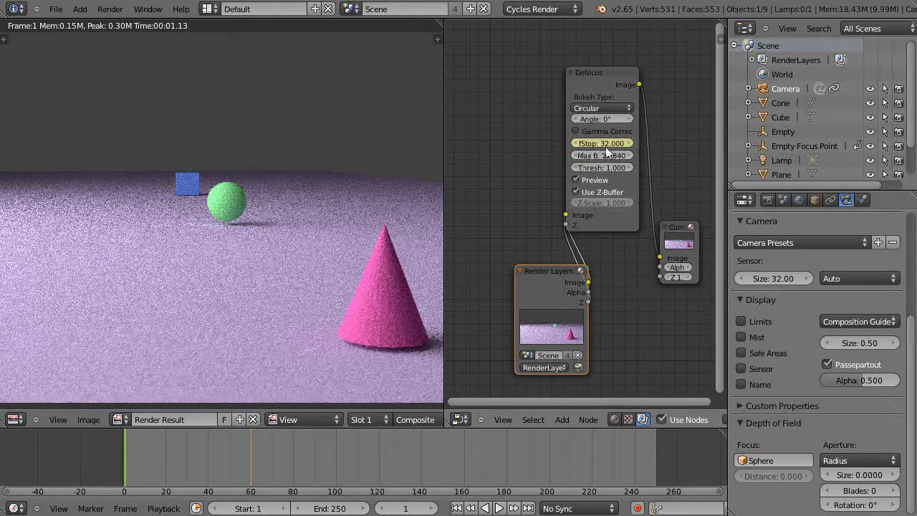
pyautogui.click(167, 462)
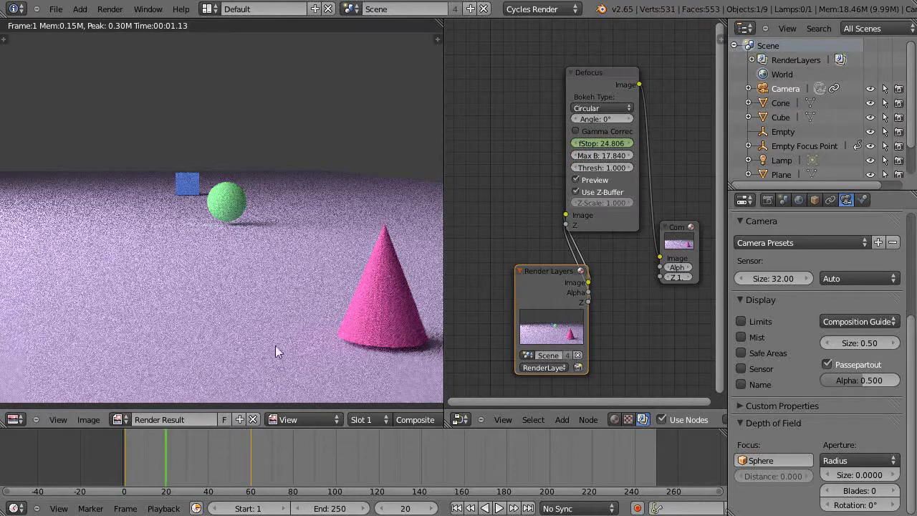
pyautogui.press('F12')
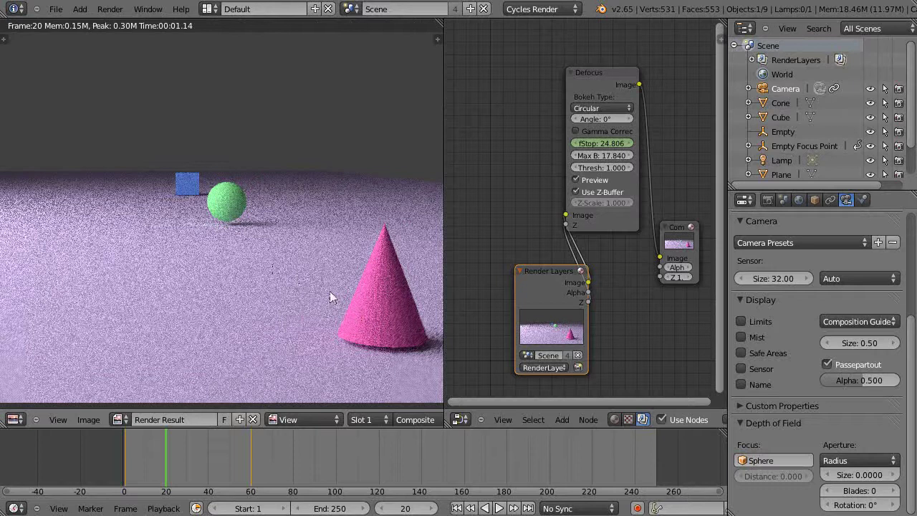
# Step: Scrub through frames 59, 54, 47 and 36 to preview the changing fStop blur
pyautogui.click(250, 457)
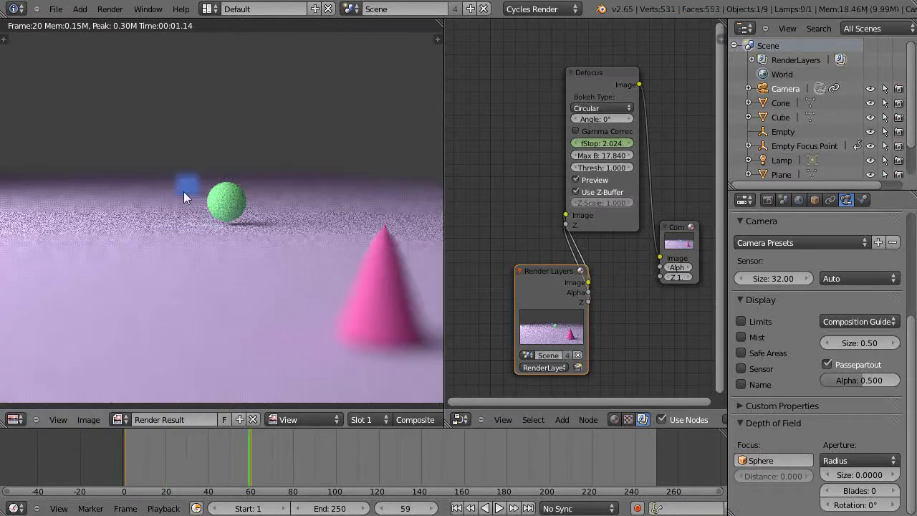
pyautogui.click(238, 445)
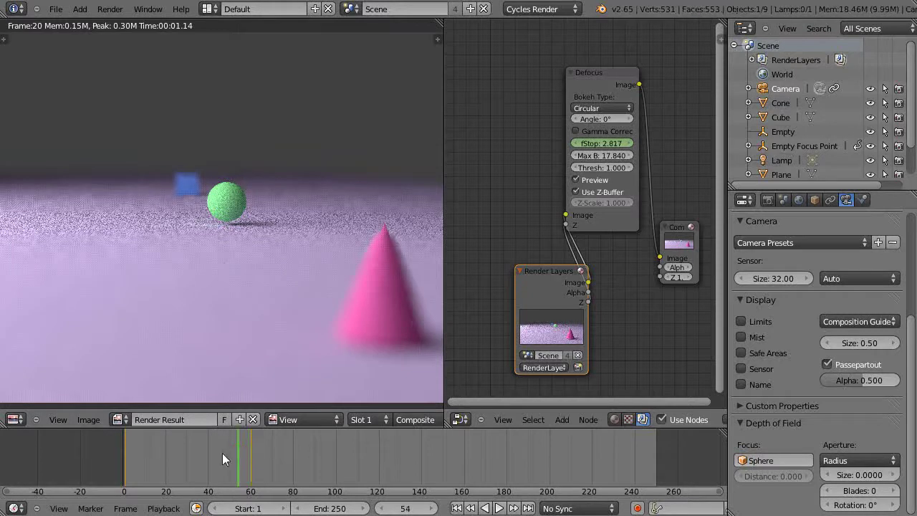
pyautogui.click(222, 453)
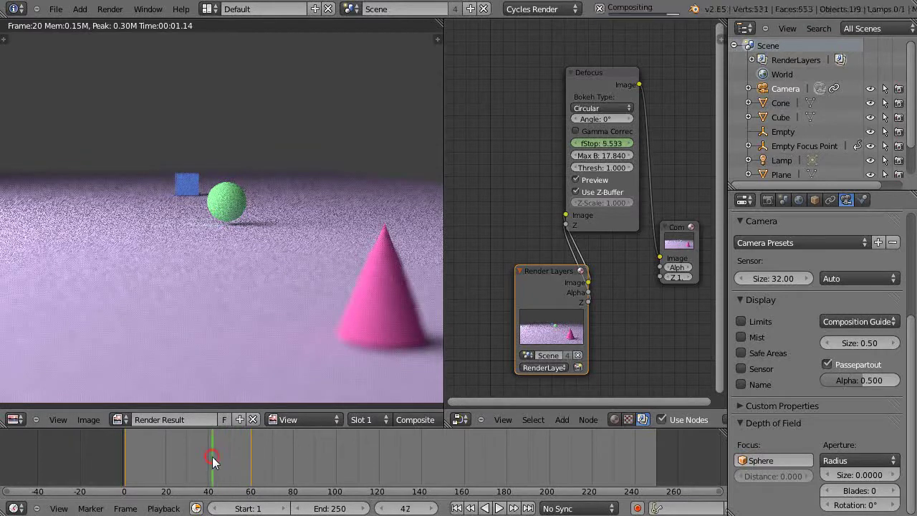
pyautogui.click(200, 456)
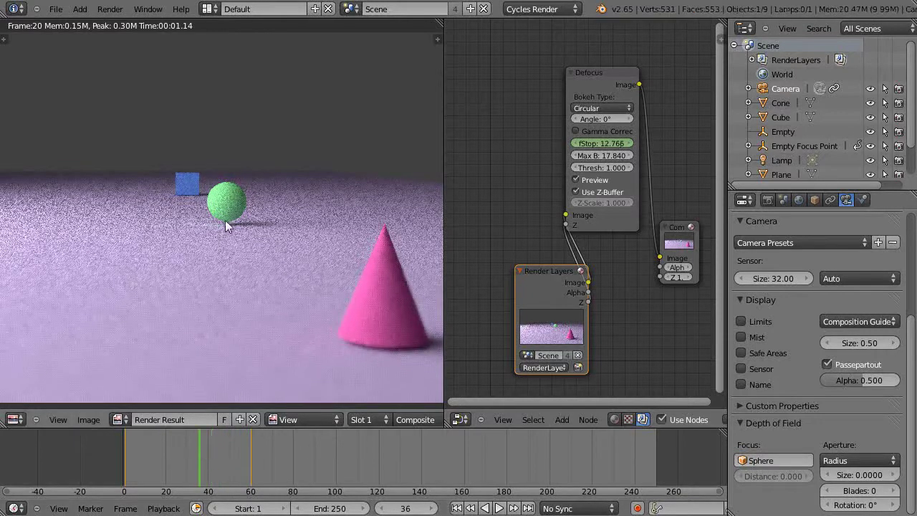
pyautogui.click(204, 464)
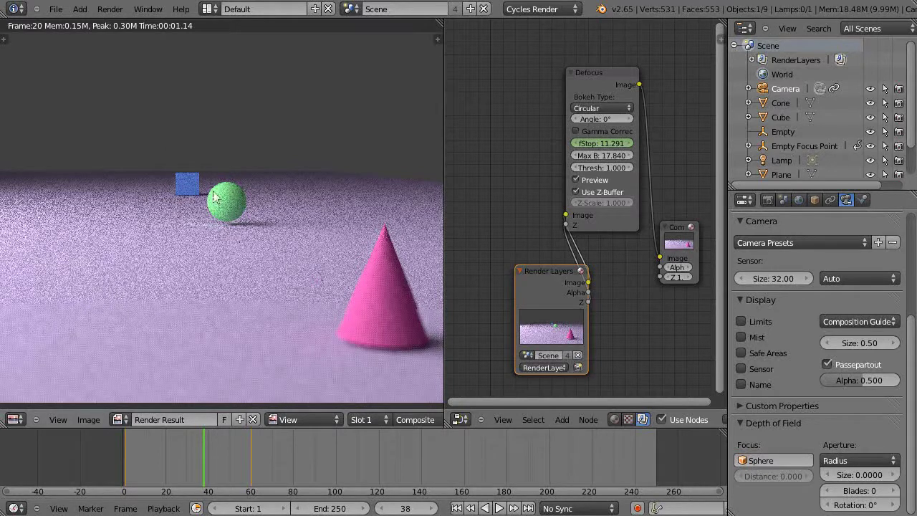
pyautogui.moveTo(207, 459); pyautogui.dragTo(239, 469)
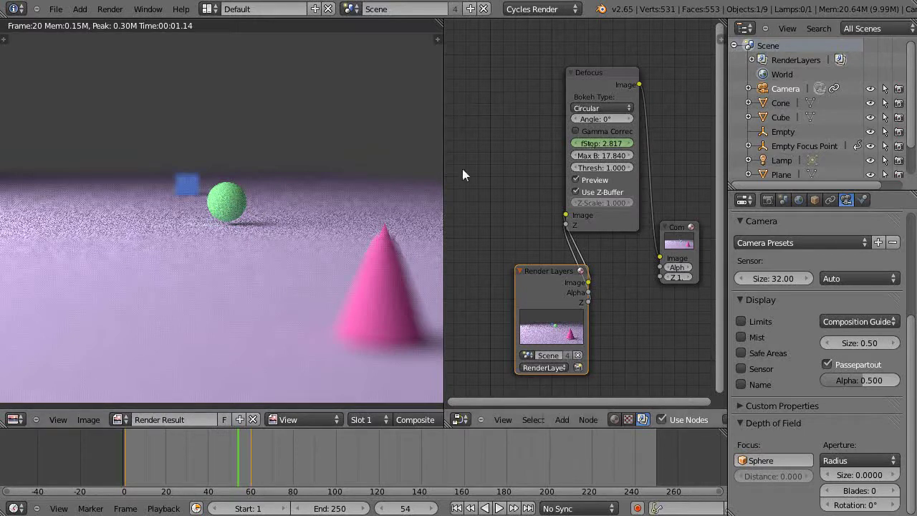
# Step: Move to frame 56, where fStop is about 2.369 with the sphere sharp
pyautogui.click(243, 460)
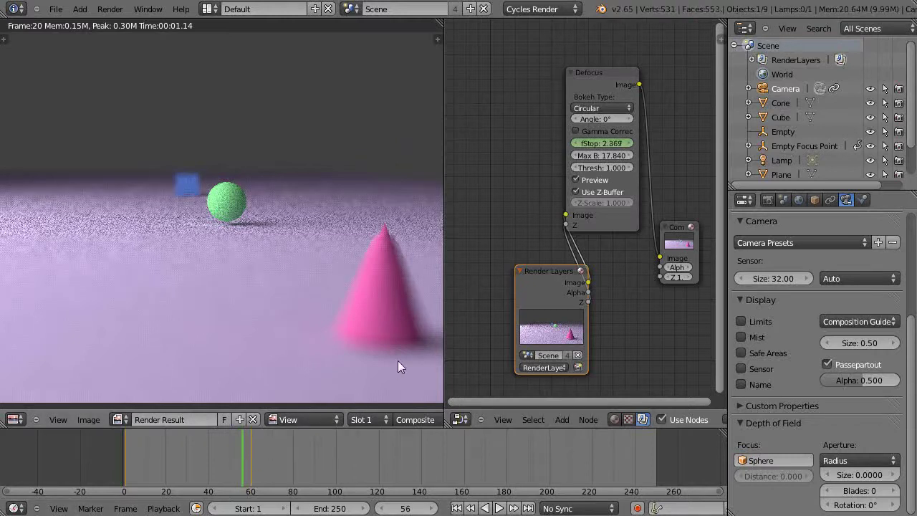